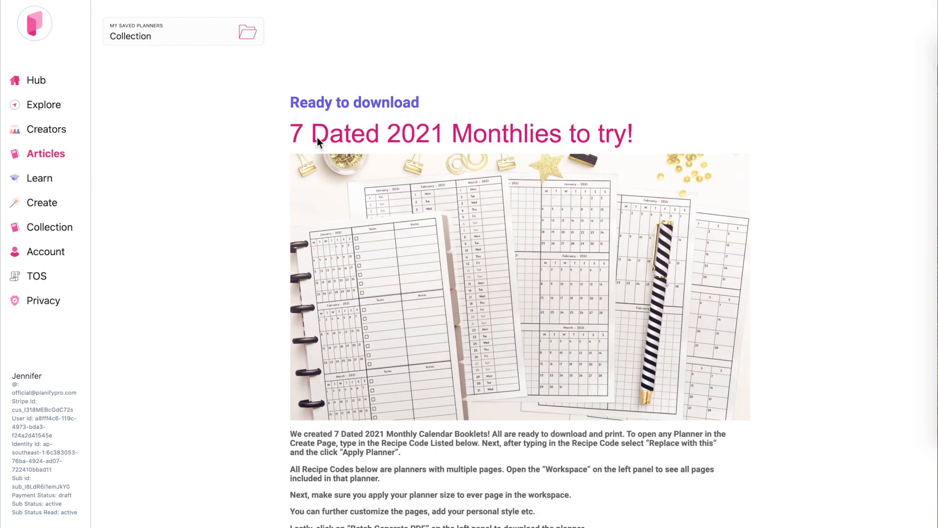
Step: Read the instructions for the dated 2021 monthlies and examine the first planner, recipe code 5BQ9DK
scroll(428, 319, "down", 3)
scroll(428, 316, "down", 7)
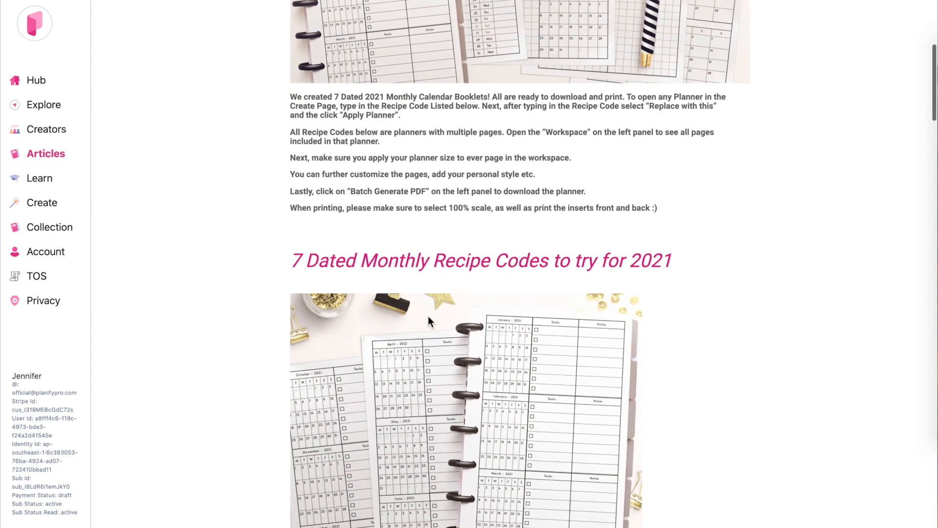
scroll(428, 316, "down", 2)
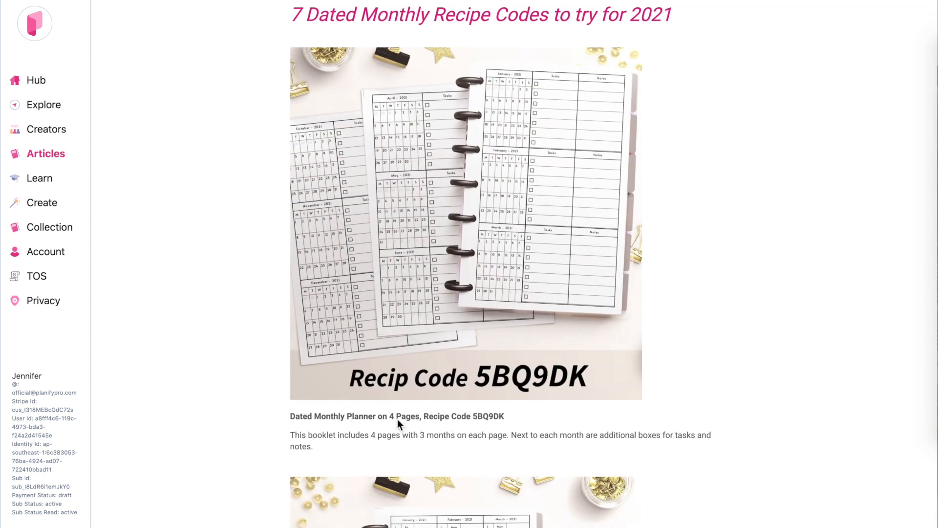
scroll(503, 313, "up", 1)
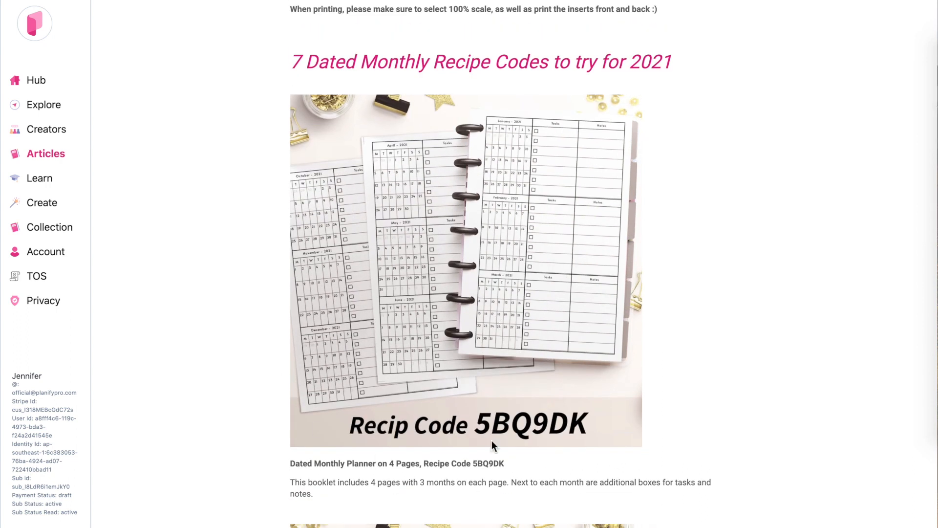
scroll(556, 312, "up", 1)
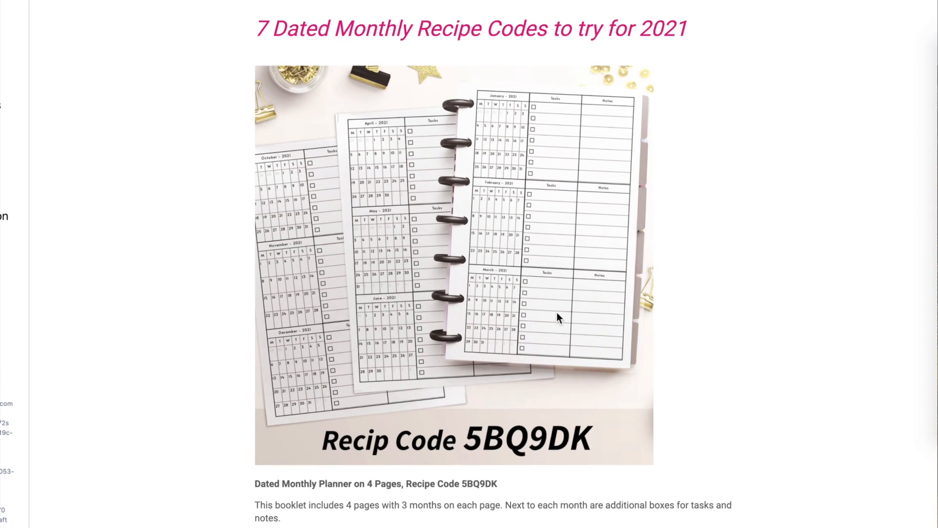
scroll(556, 312, "up", 1)
scroll(556, 312, "up", 3)
scroll(556, 312, "up", 2)
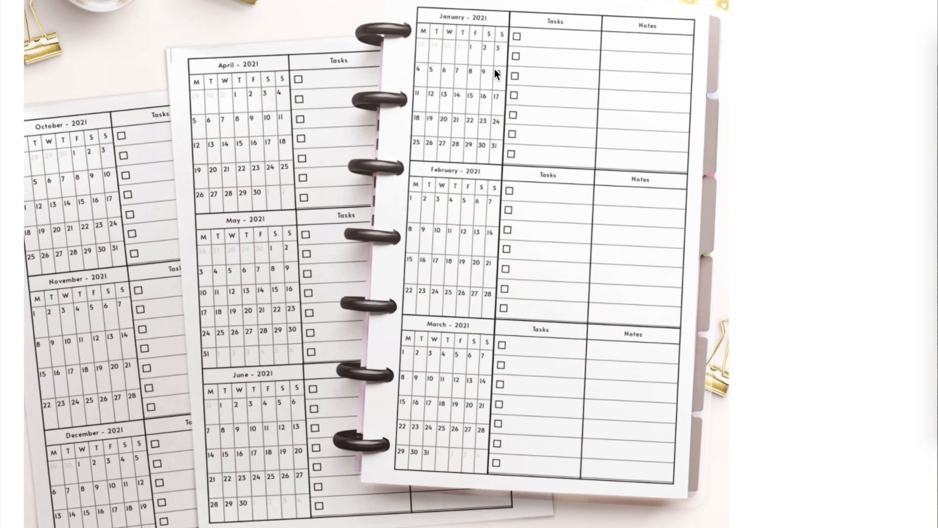
scroll(495, 69, "up", 1)
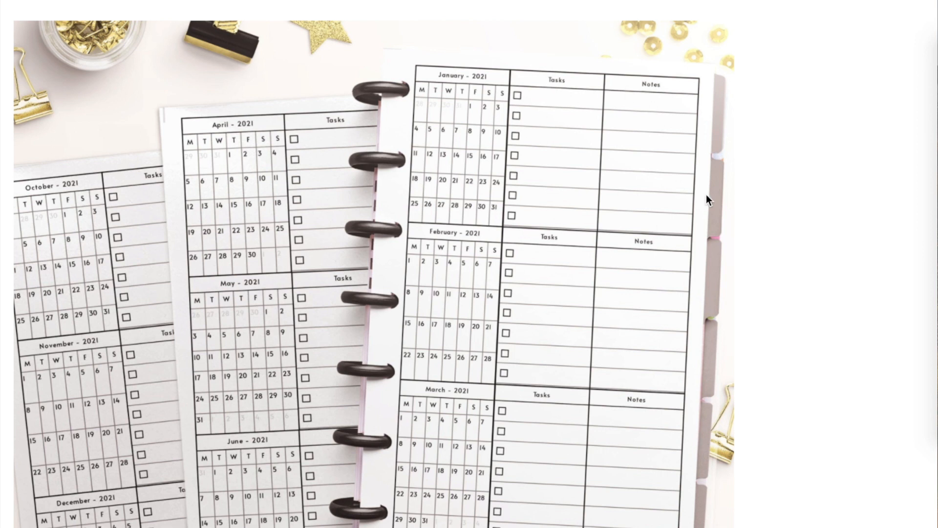
Step: Browse the article's remaining dated 2021 planners and their recipe codes
scroll(625, 206, "down", 5)
scroll(625, 207, "down", 10)
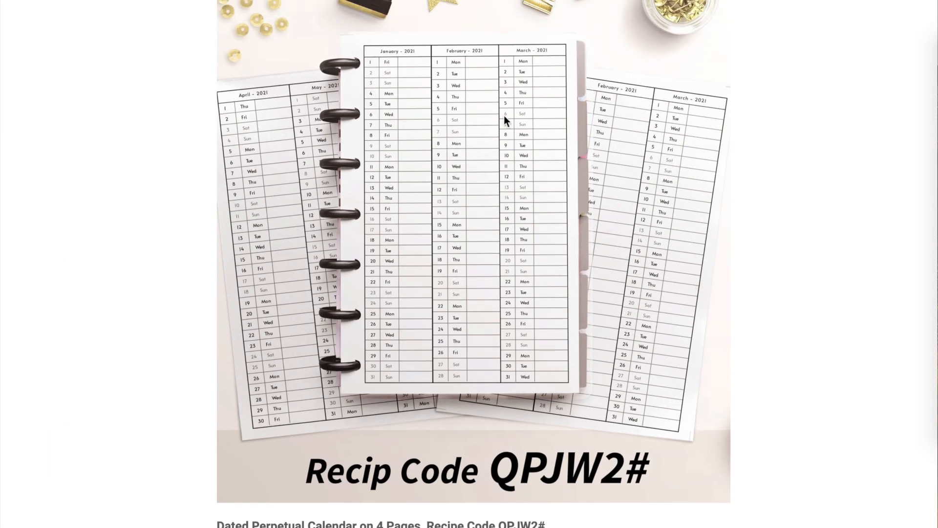
scroll(468, 247, "up", 1)
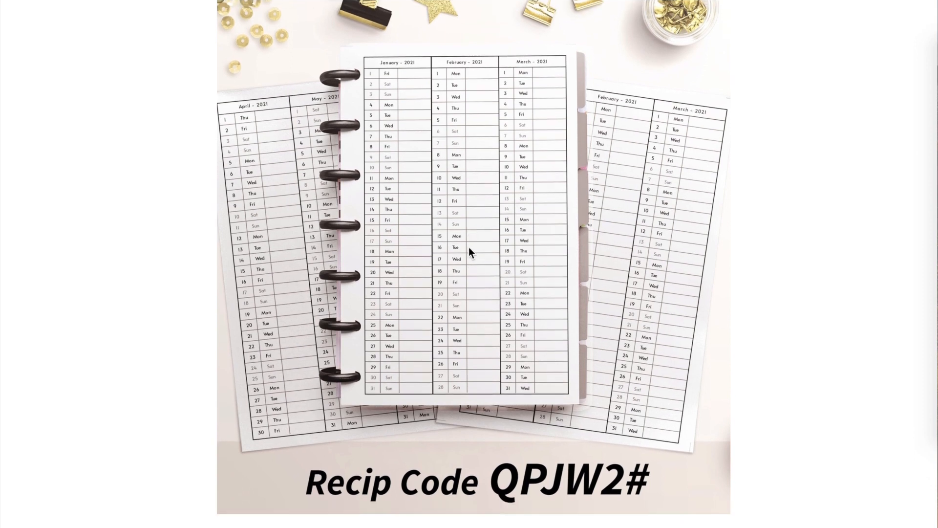
scroll(468, 247, "down", 10)
scroll(468, 247, "down", 3)
scroll(468, 247, "up", 1)
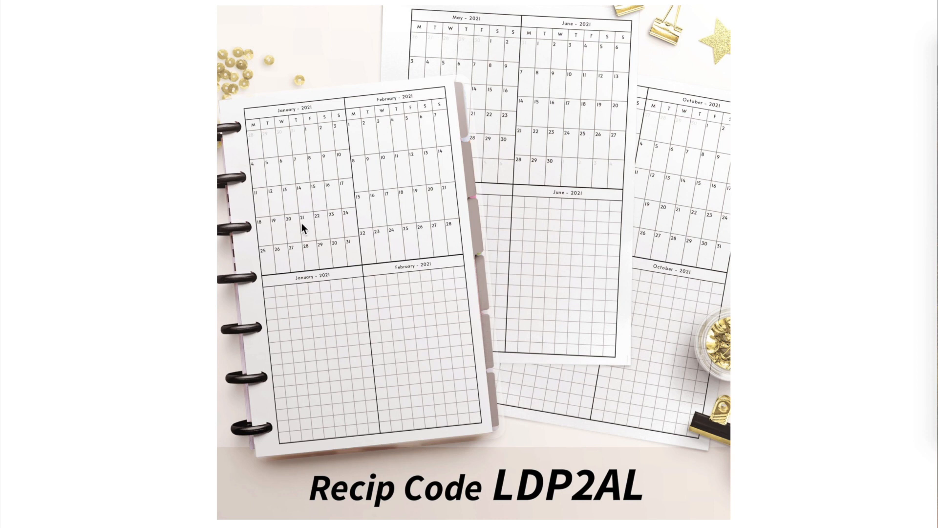
scroll(343, 277, "down", 8)
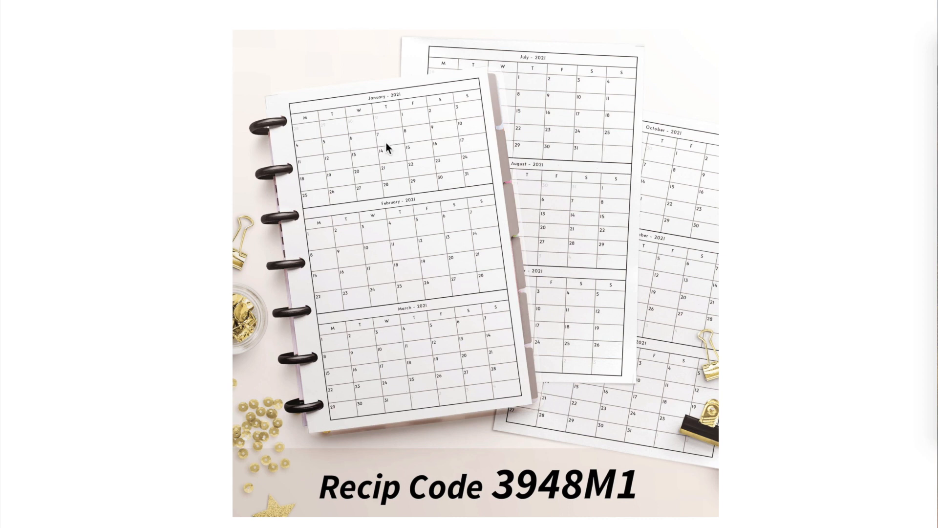
scroll(400, 361, "down", 10)
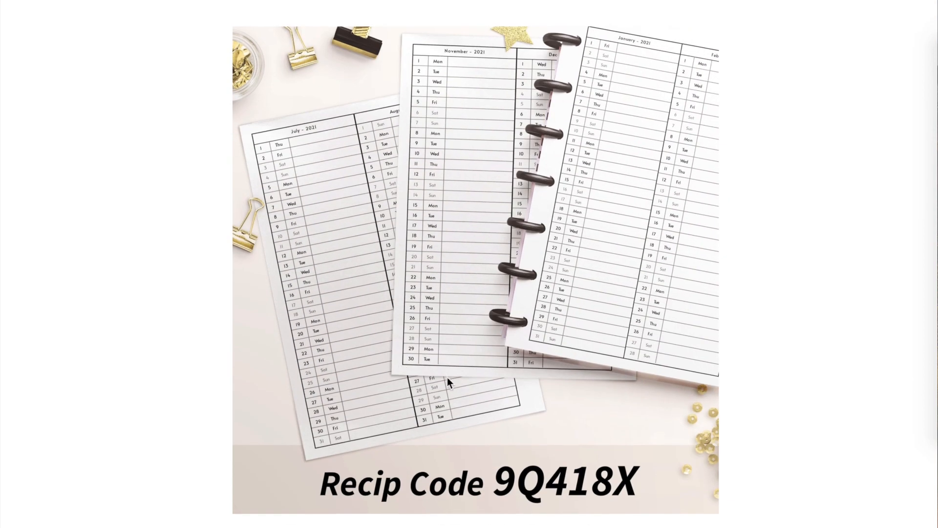
scroll(447, 374, "down", 10)
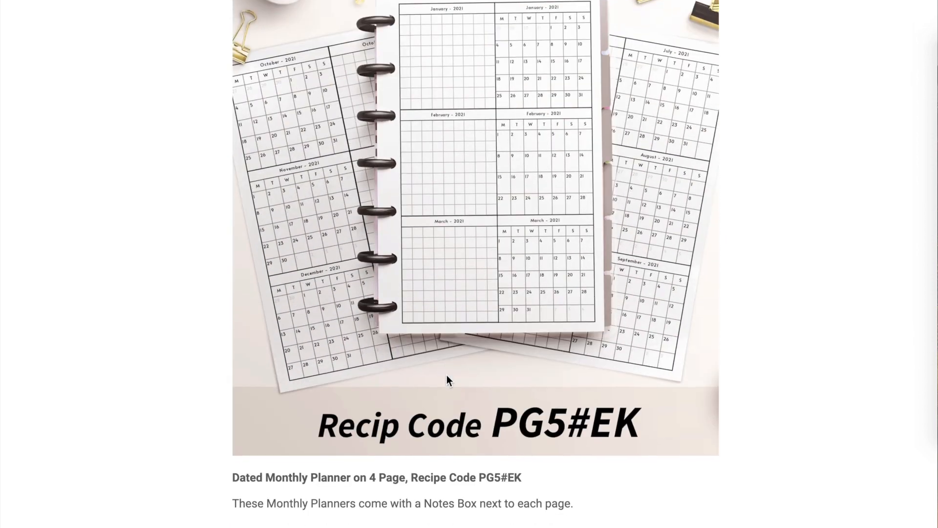
scroll(447, 374, "down", 10)
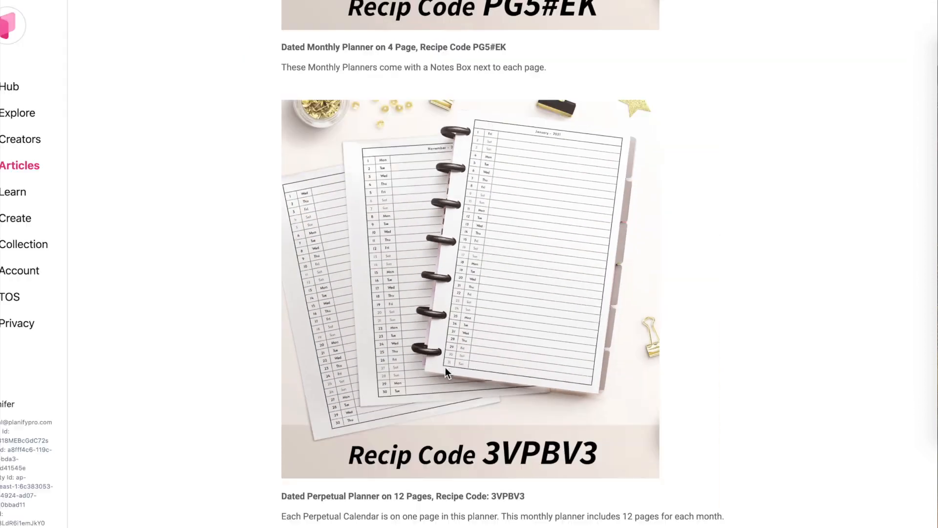
scroll(445, 369, "down", 15)
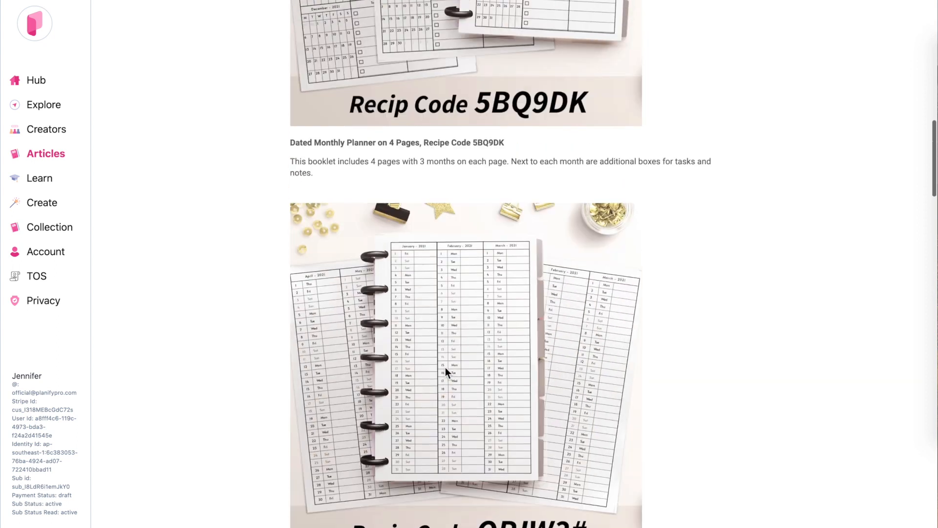
Step: Copy recipe code 5BQ9DK from the first planner's caption and open the Create page with the previous design reset
scroll(444, 367, "up", 5)
scroll(471, 376, "down", 1)
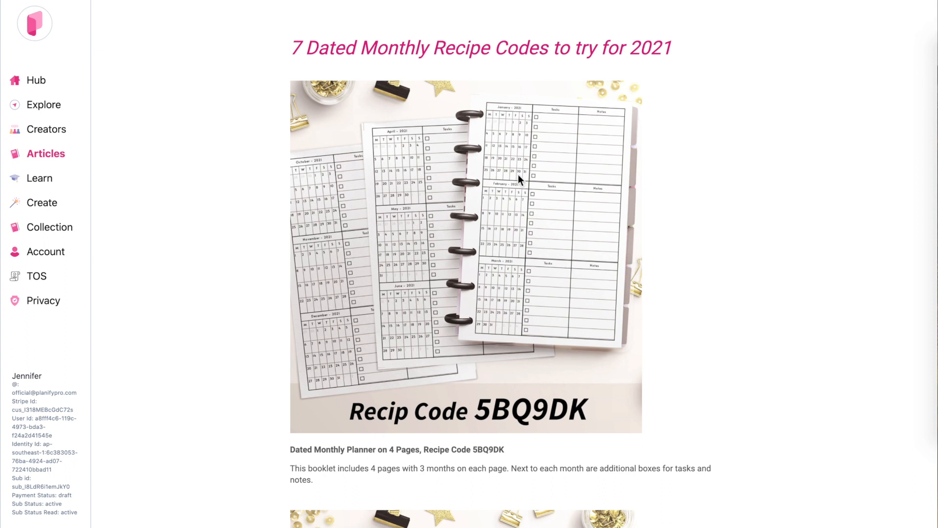
scroll(526, 204, "down", 1)
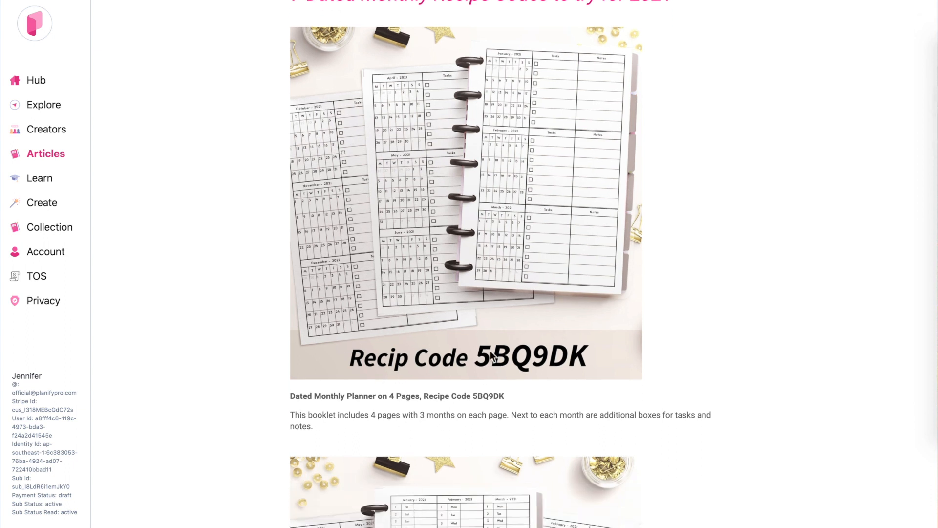
double_click(474, 397)
key("ctrl+c")
left_click(41, 206)
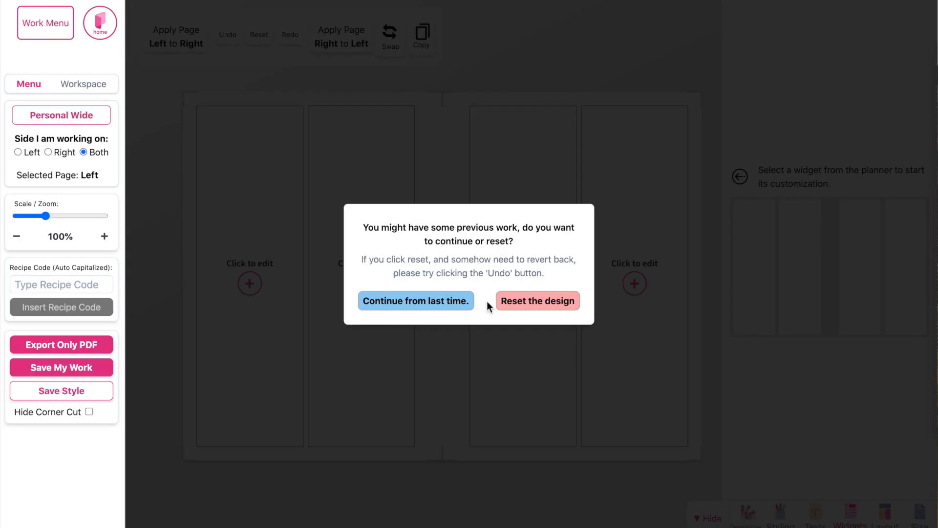
left_click(549, 302)
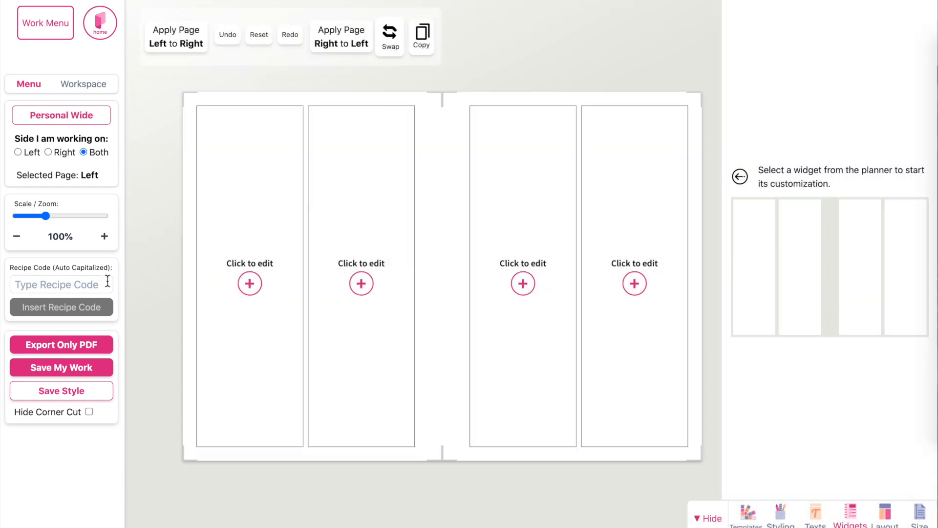
Step: Find the planner with recipe code 5BQ9DK and apply it, replacing the current workspace
left_click(75, 285)
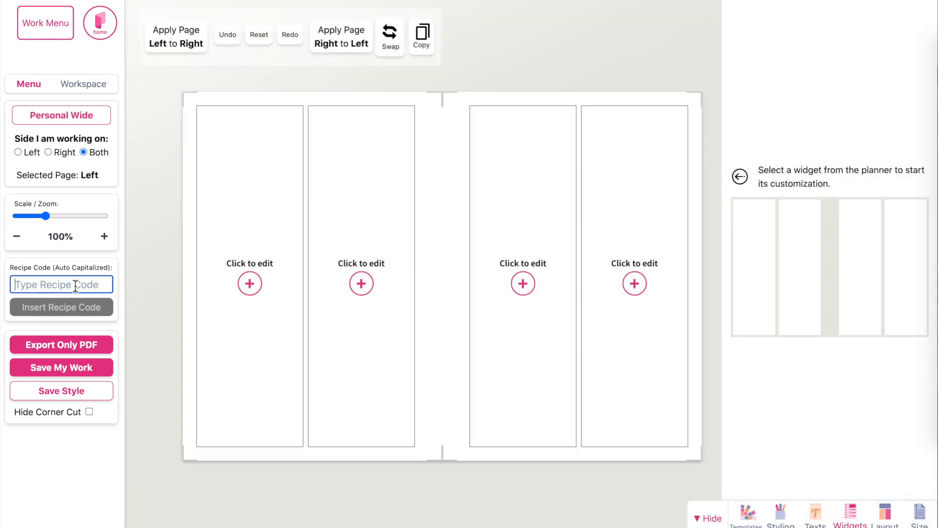
key("ctrl+v")
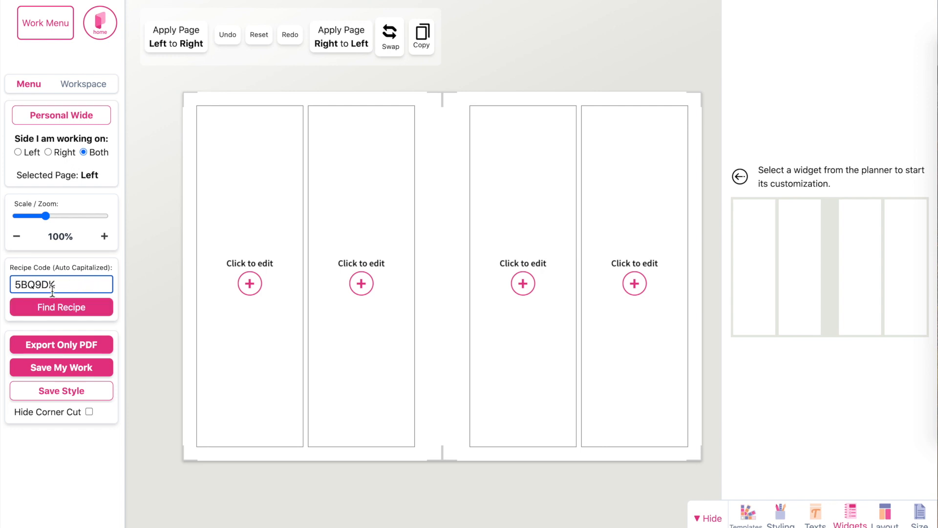
left_click(76, 309)
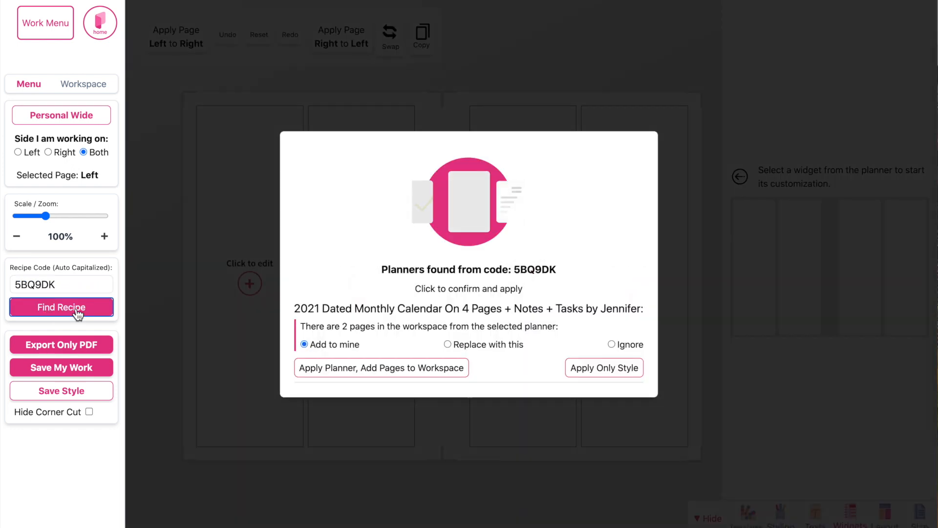
left_click(448, 345)
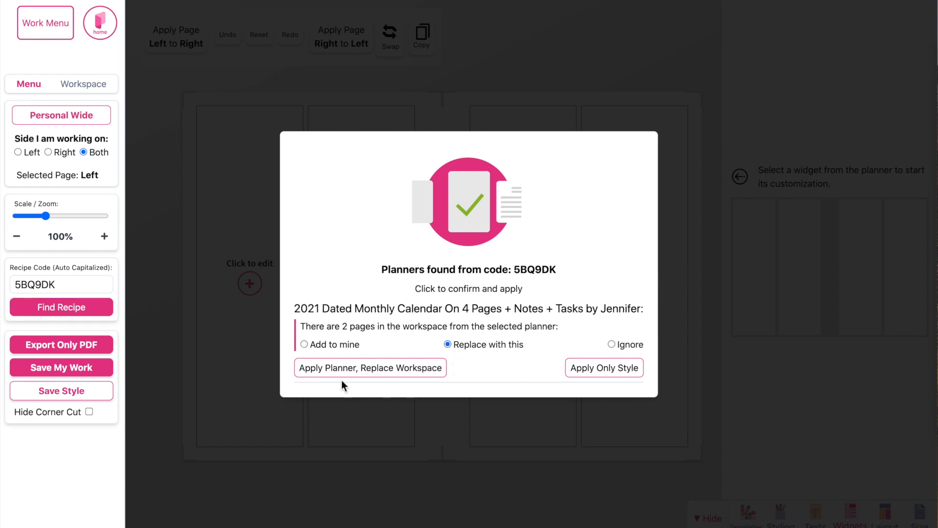
left_click(397, 378)
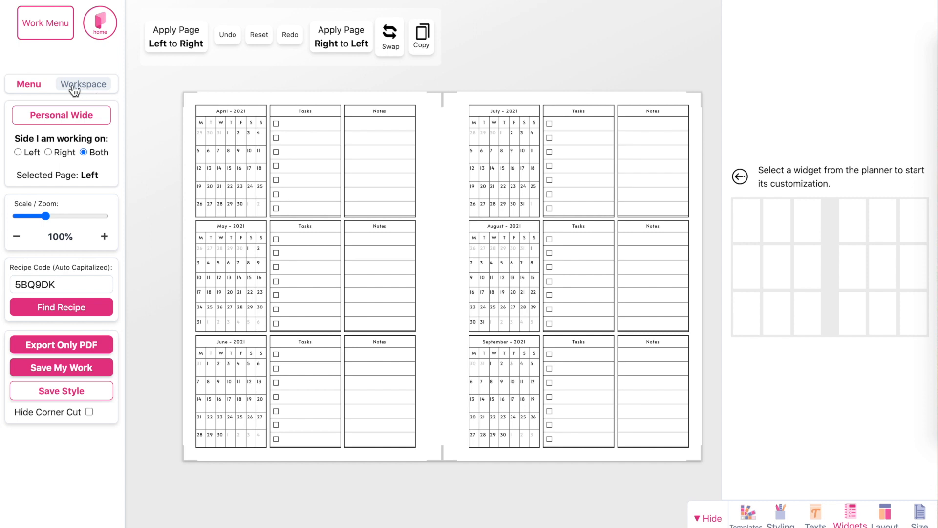
Step: Open the workspace and view double pages Left 2 - 3 Right and Left 4 - 1 Right
left_click(93, 89)
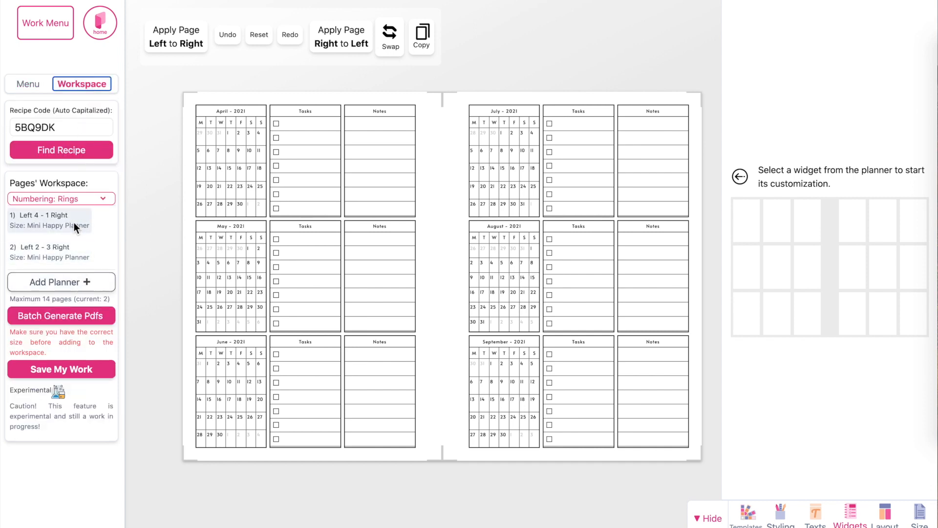
left_click(24, 259)
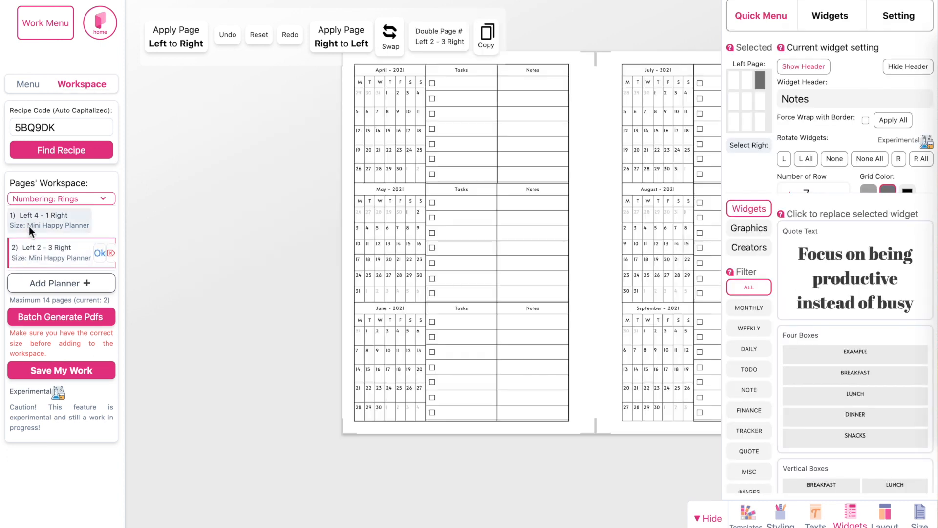
left_click(46, 225)
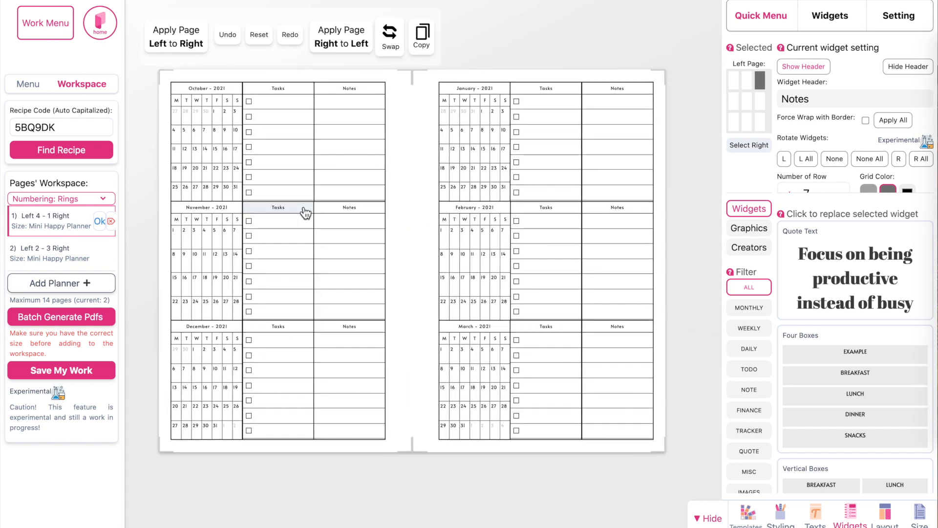
Step: Change the size of both workspace double pages to Personal Wide, saving the change to each page
left_click(49, 256)
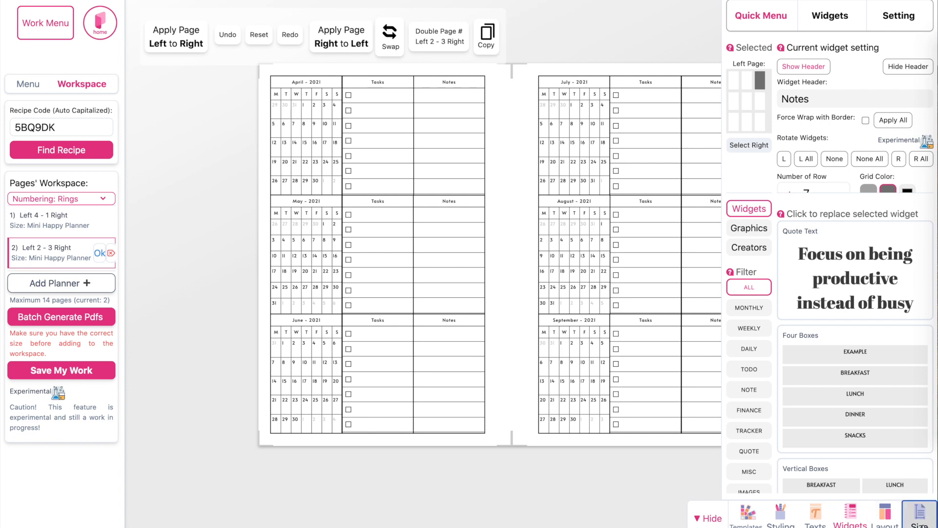
left_click(920, 514)
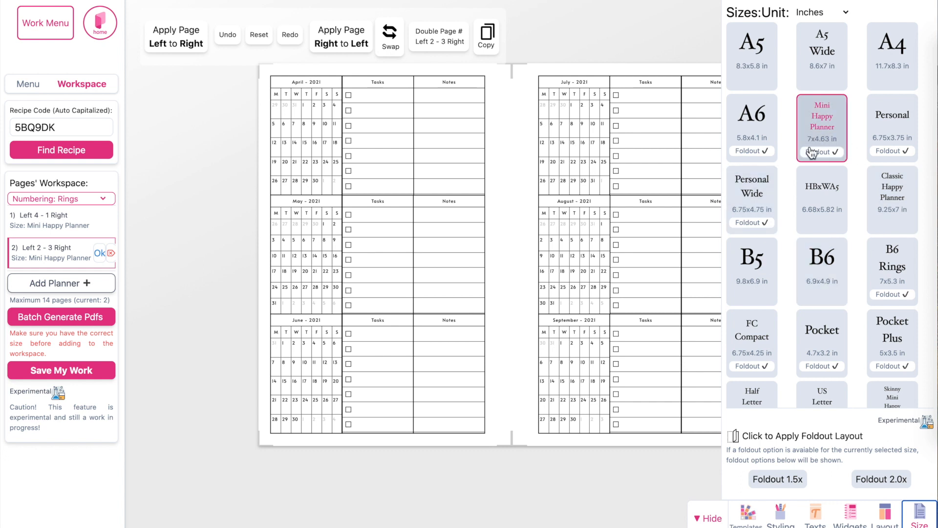
left_click(755, 205)
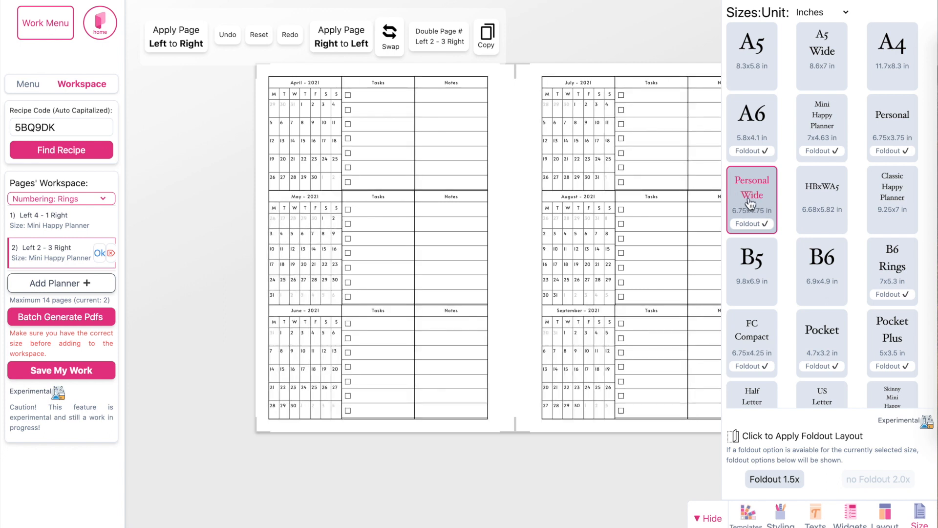
left_click(42, 224)
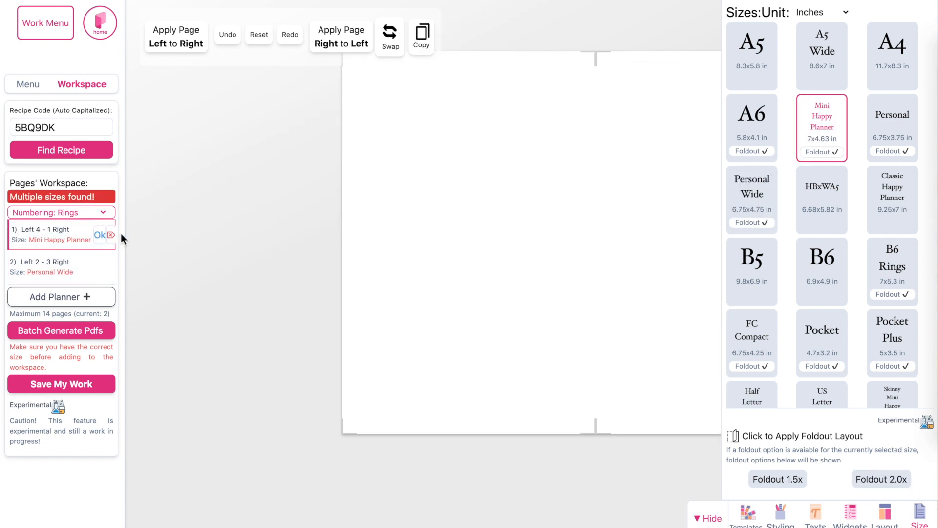
left_click(762, 203)
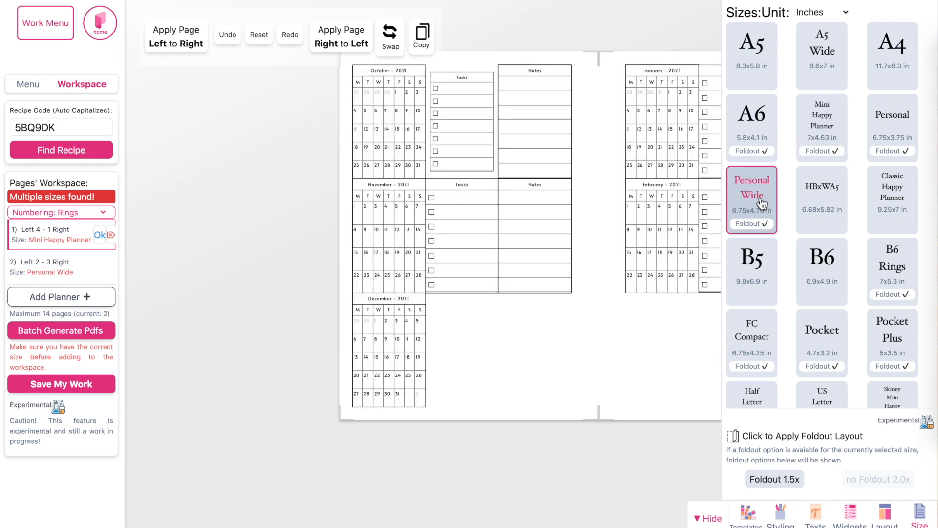
left_click(99, 235)
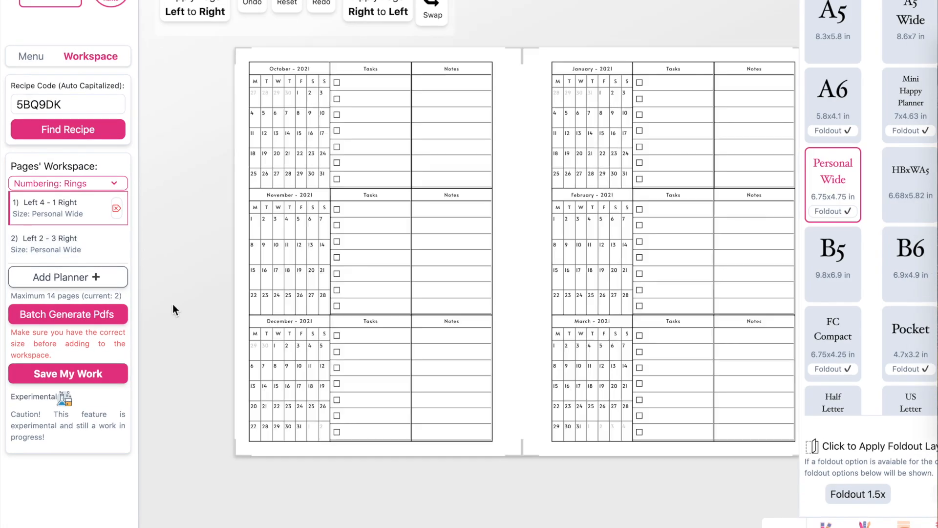
Step: Batch generate the workspace pages as a PDF and open the generated file to check its pages
left_click(37, 322)
left_click(510, 331)
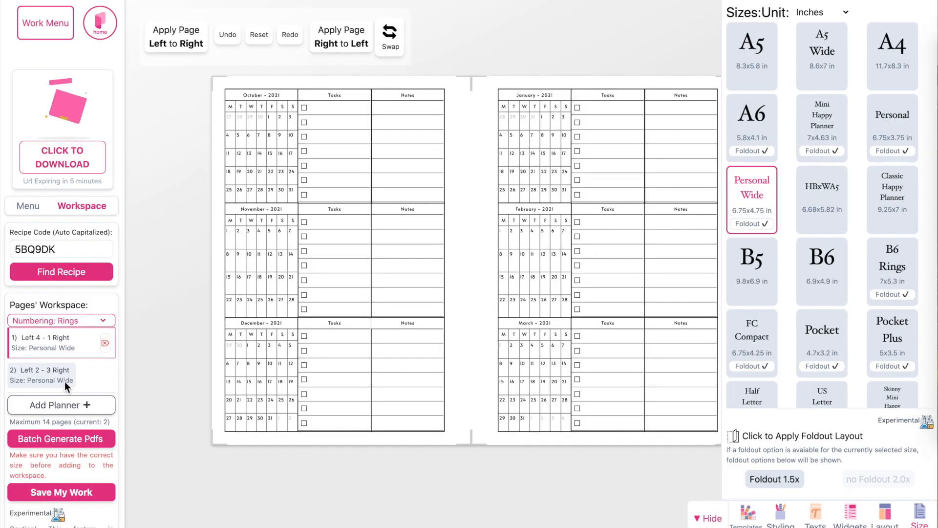
left_click(62, 163)
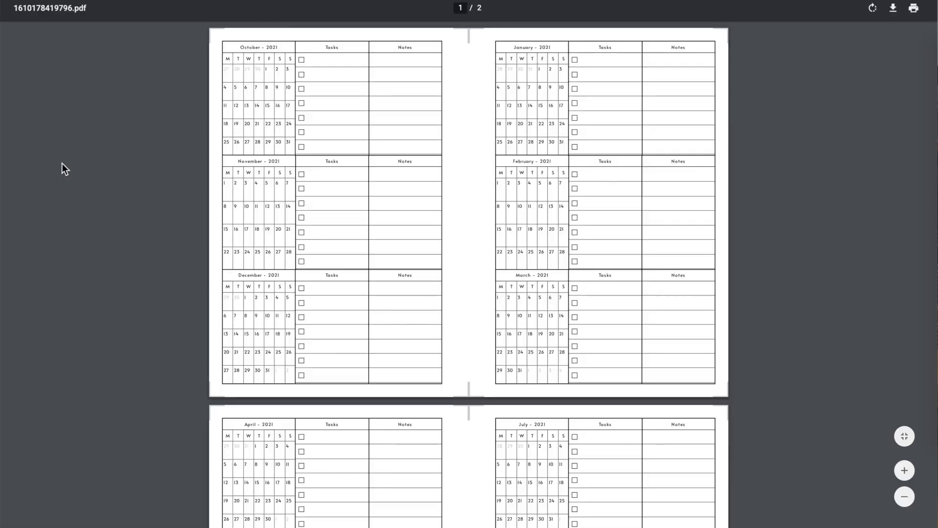
scroll(320, 389, "down", 5)
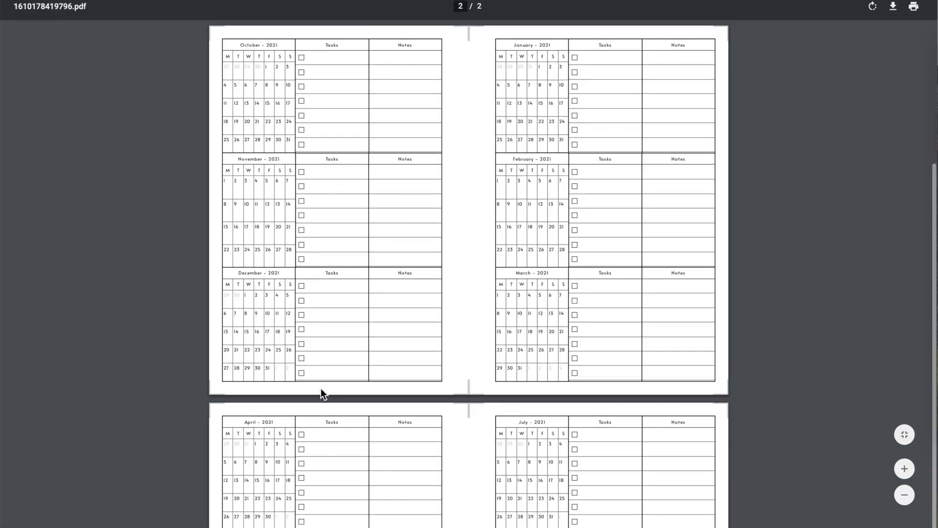
Step: Download the generated PDF to the Downloads folder as 2021-monthlies and close the PDF view
scroll(321, 391, "up", 5)
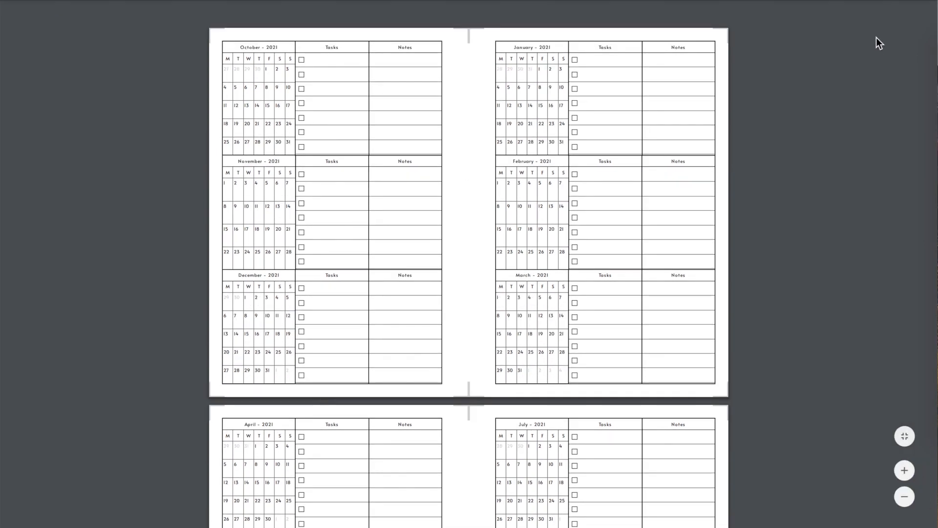
mouse_move(881, 25)
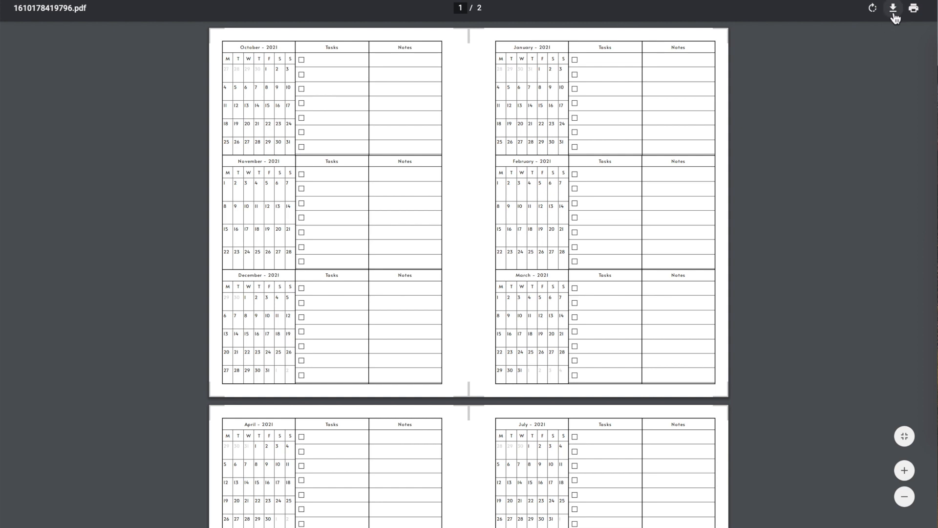
left_click(894, 8)
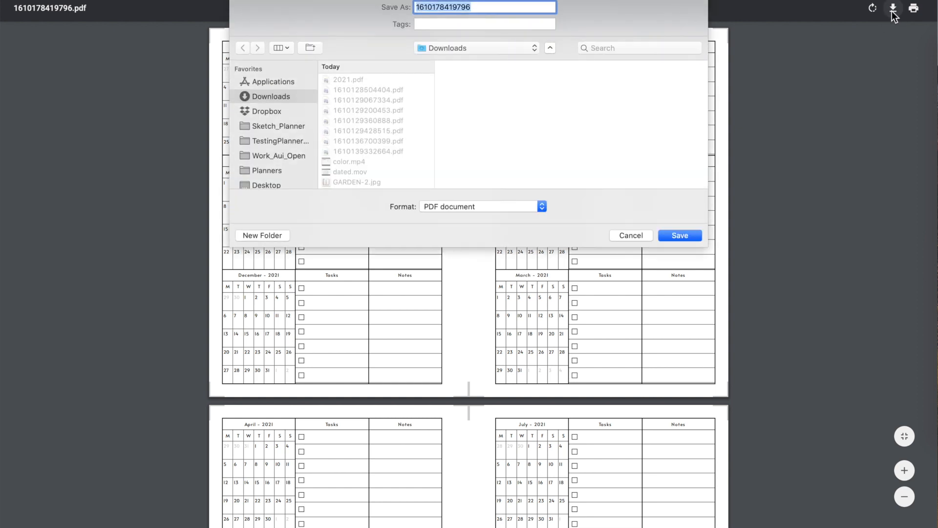
type("2021-monthlies")
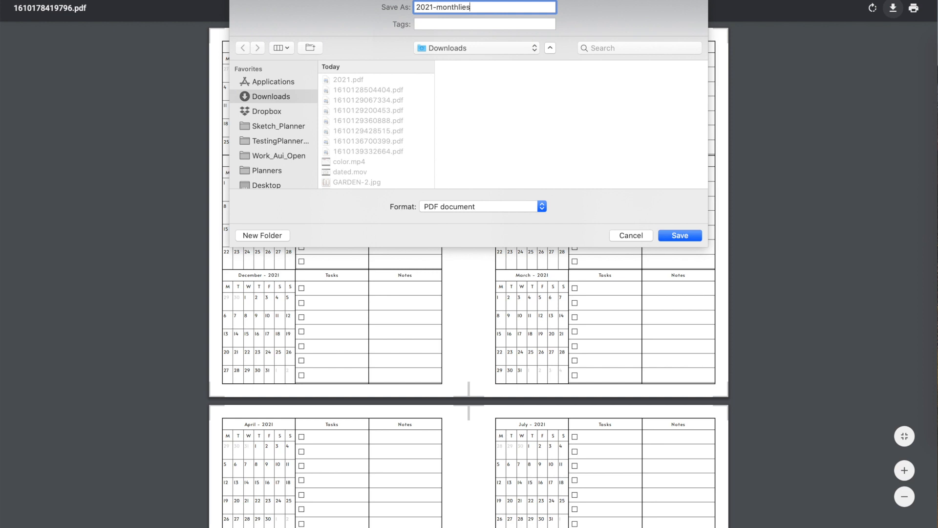
left_click(682, 236)
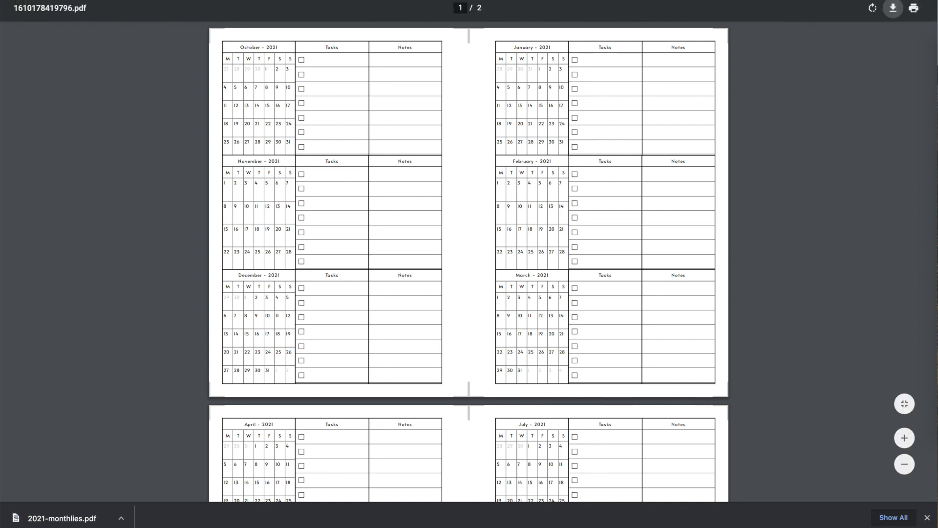
key("super+w")
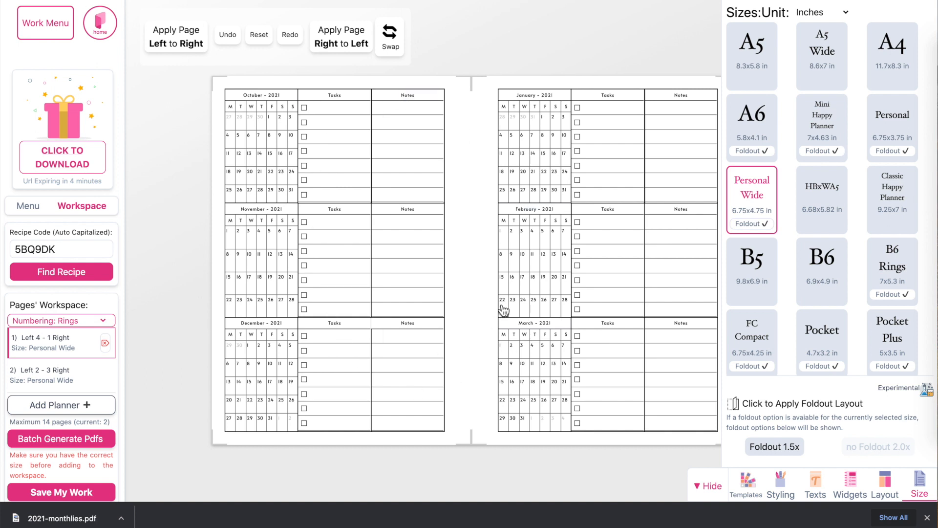
Step: Apply the saved Pink Gray Gingham Minimalist style to both workspace double pages, Left 4 - 1 Right and Left 2 - 3 Right
left_click(781, 487)
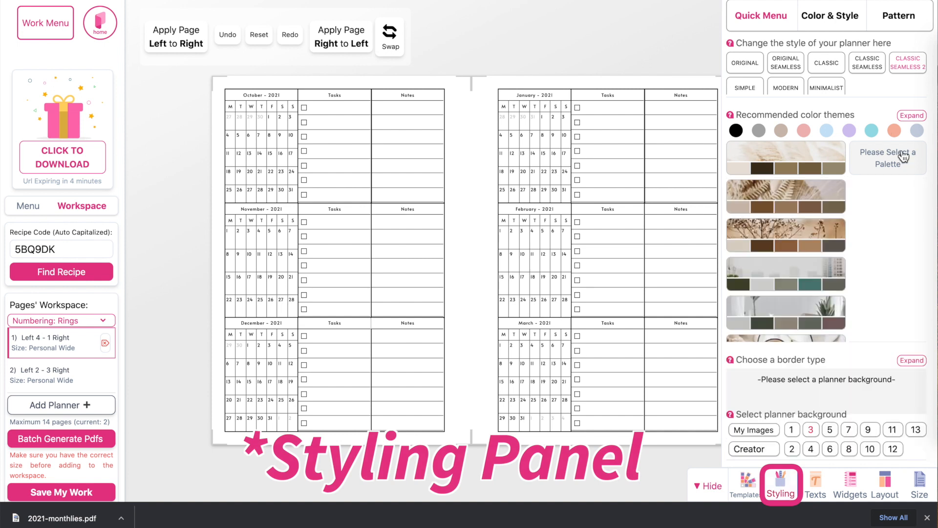
mouse_move(787, 158)
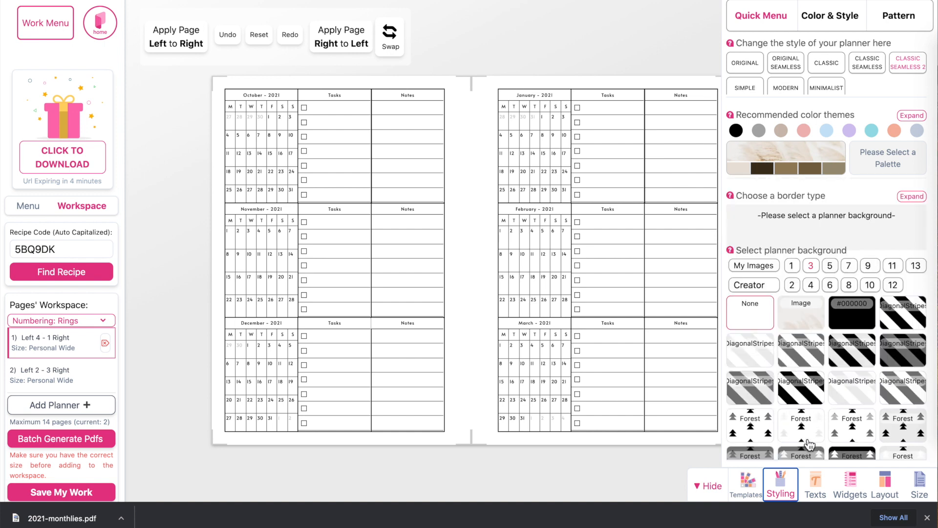
left_click(748, 493)
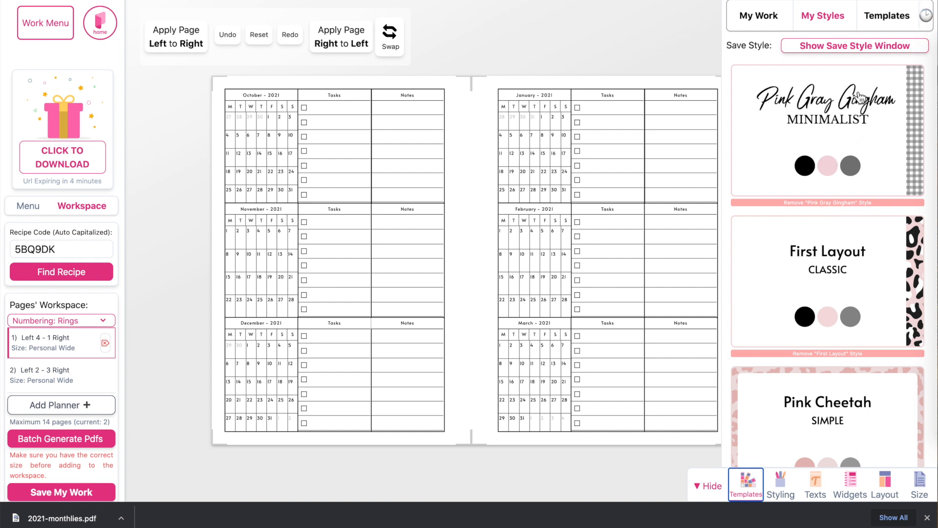
left_click(813, 128)
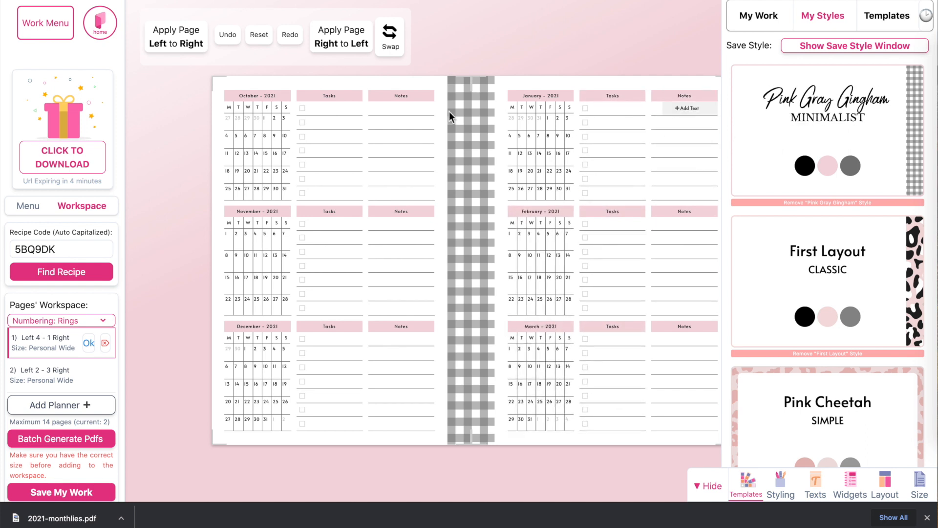
left_click(40, 380)
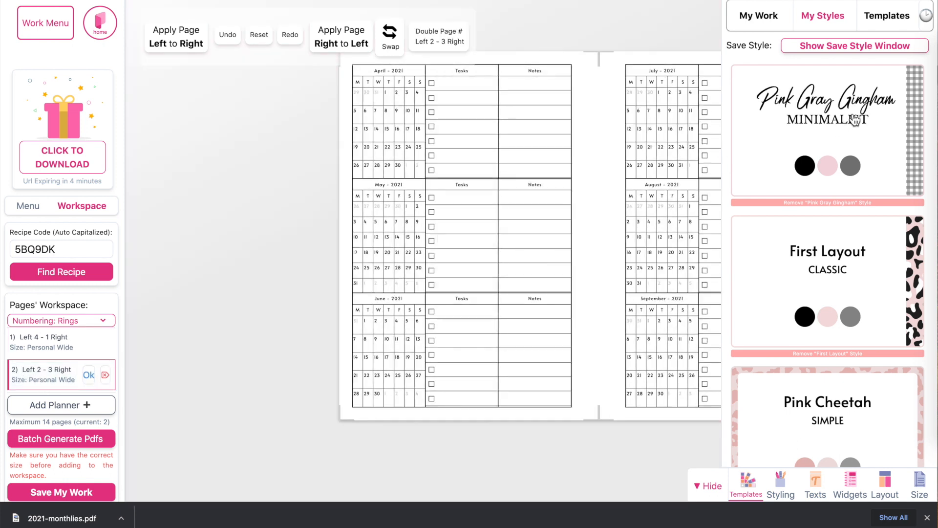
left_click(823, 105)
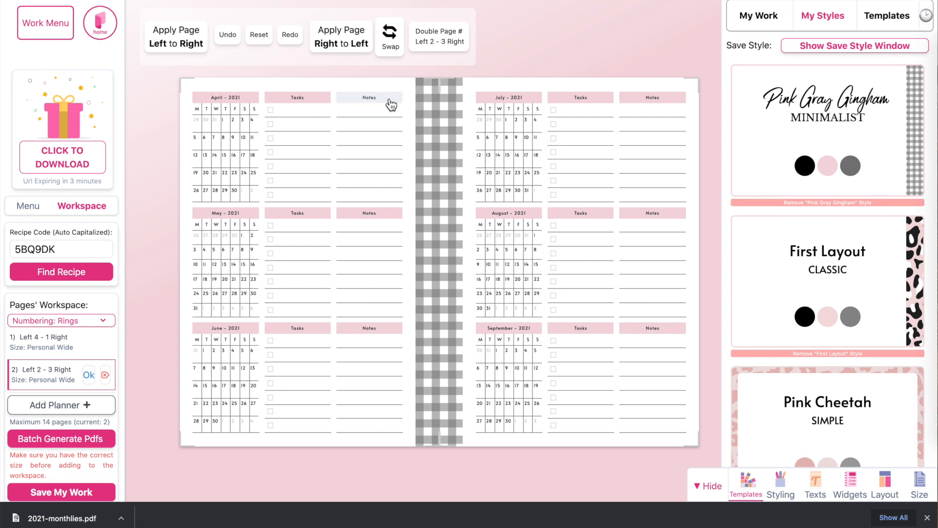
Step: Replace the Notes widget beside April with the single-column To Do List widget and set it to 7 rows
left_click(361, 104)
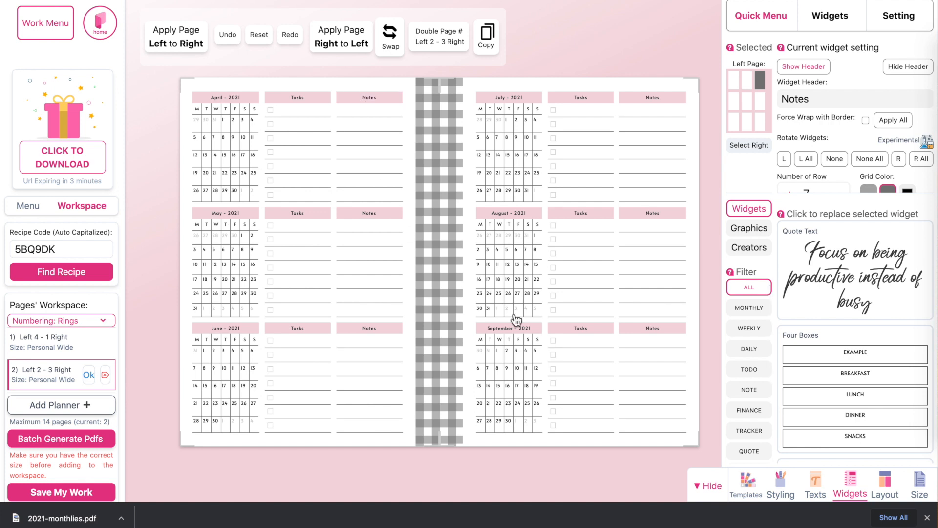
left_click(752, 371)
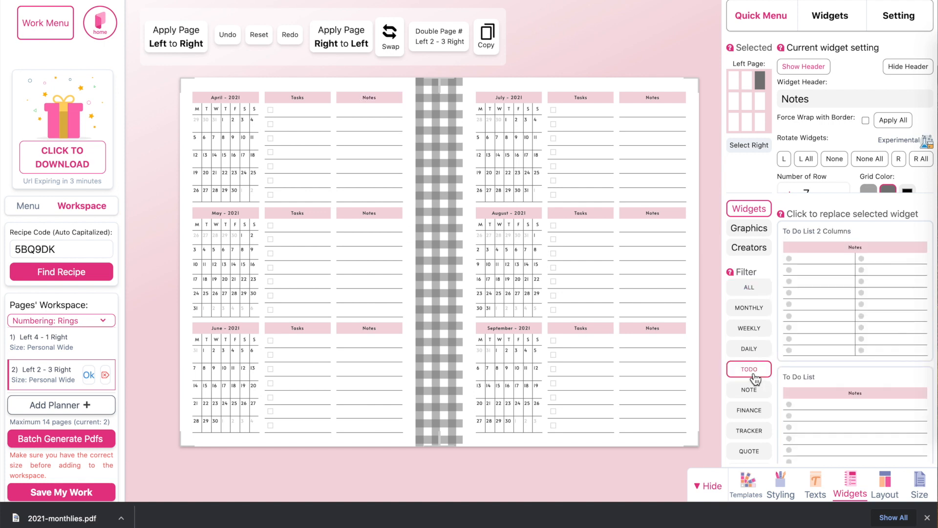
left_click(852, 431)
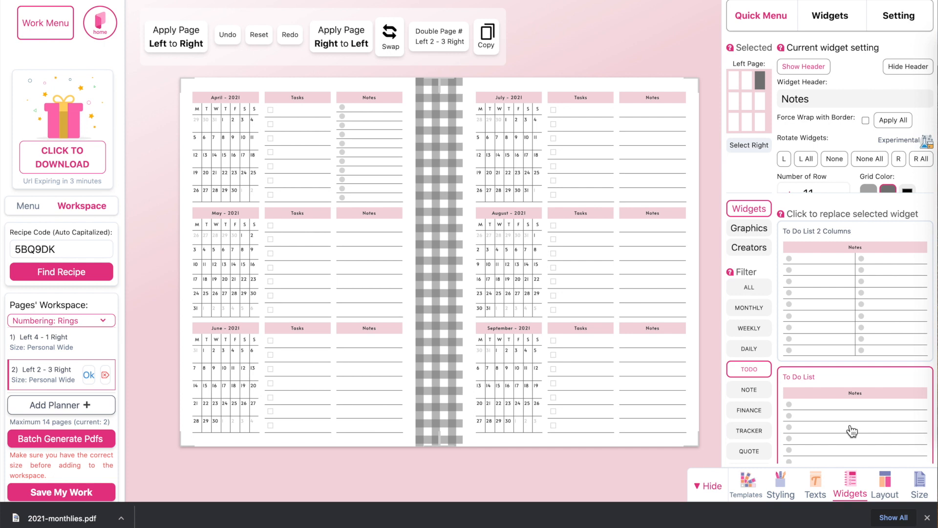
scroll(833, 129, "down", 2)
left_click(837, 122)
left_click(836, 122)
left_click(837, 121)
left_click(837, 121)
left_click(837, 122)
left_click(837, 122)
left_click(789, 121)
left_click(789, 122)
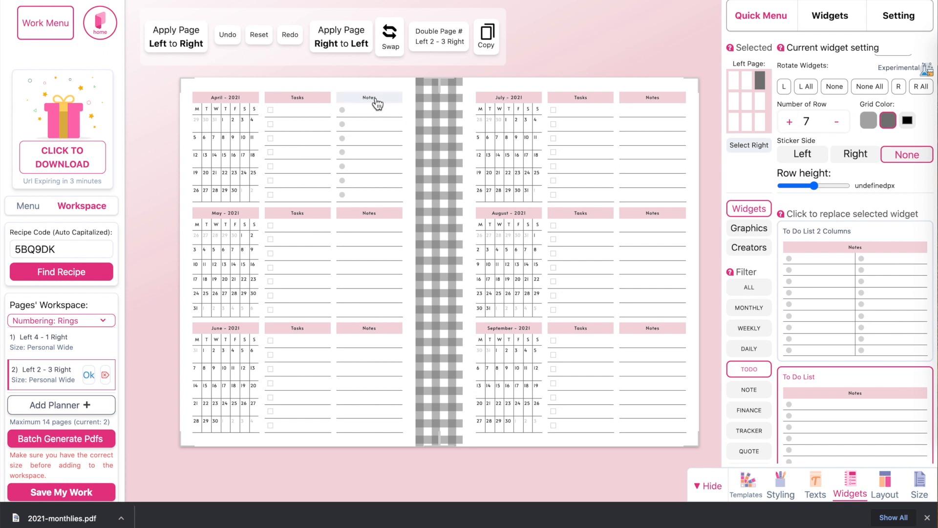
Step: Change the header of the to-do widget beside April to "To do"
scroll(835, 137, "up", 2)
left_click_drag(836, 96, 728, 103)
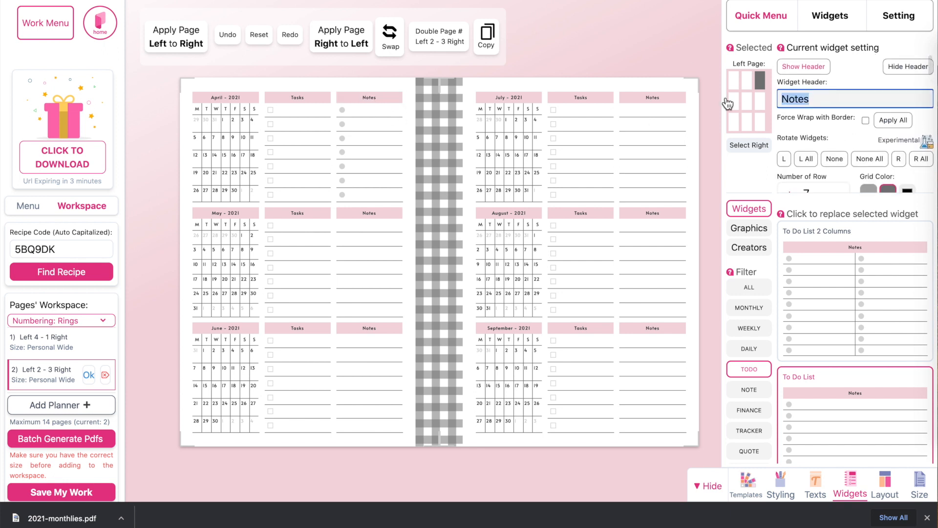
type("To do")
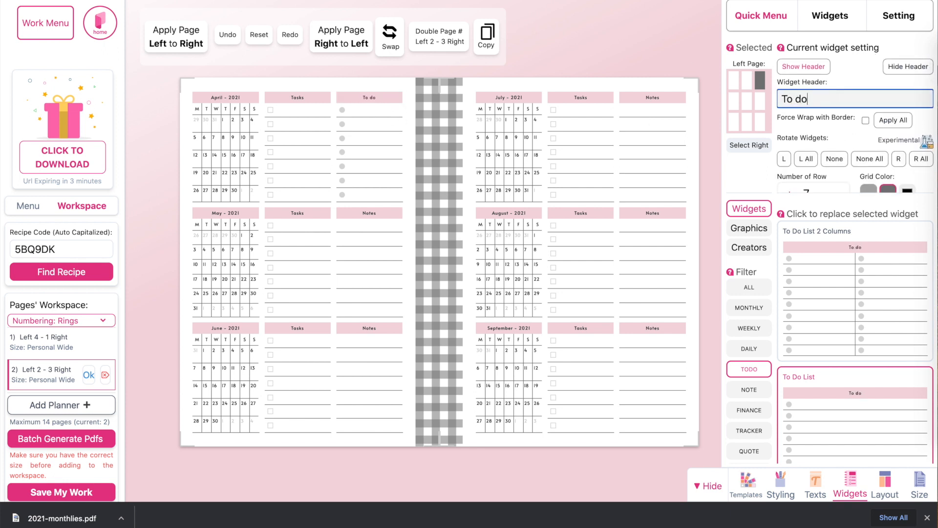
left_click(391, 87)
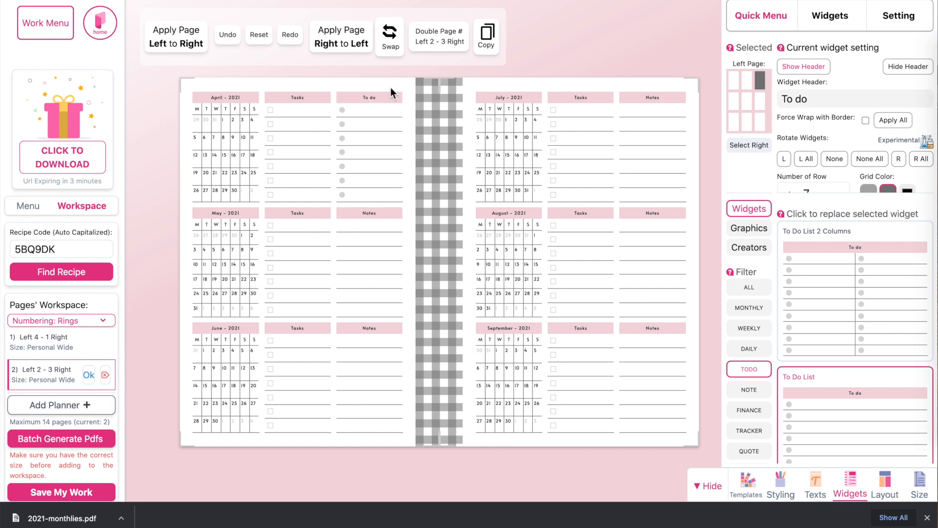
Step: Copy April's To do widget and paste it over the Notes widgets beside May and June
left_click(499, 44)
left_click(386, 215)
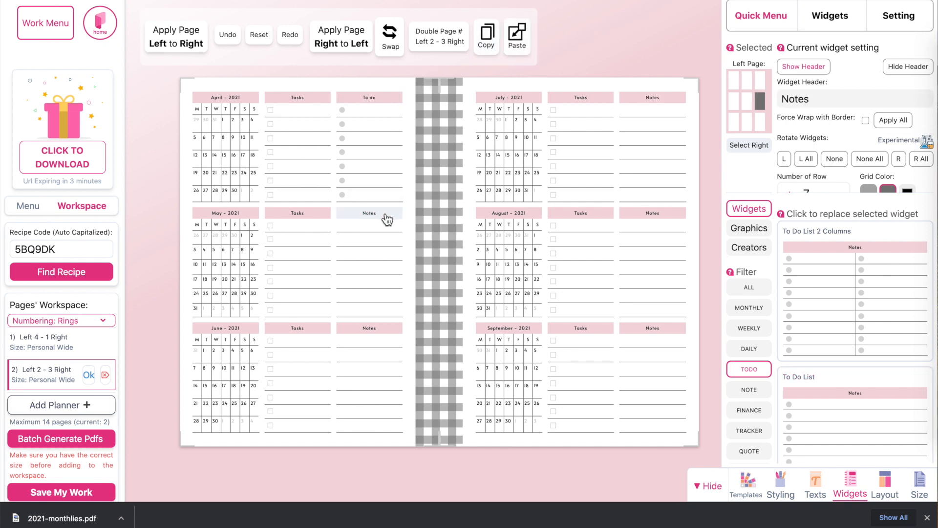
left_click(518, 44)
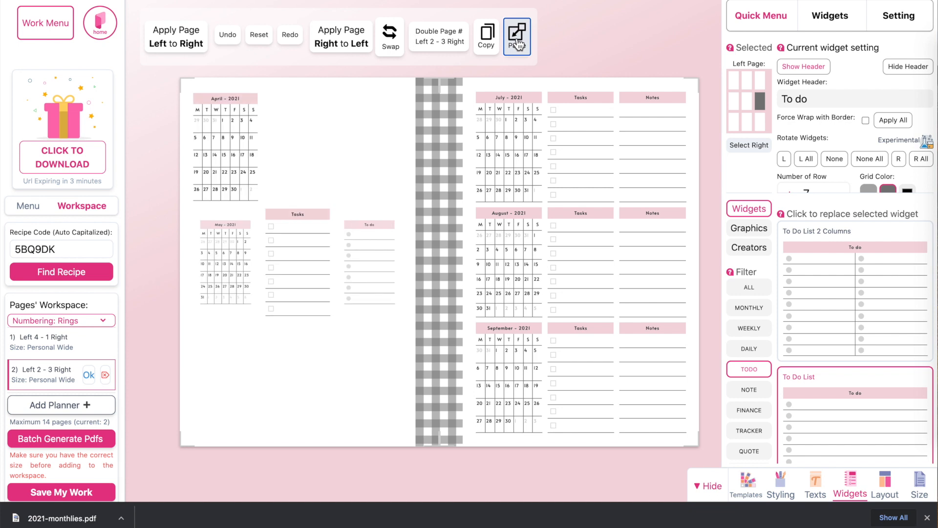
left_click(364, 331)
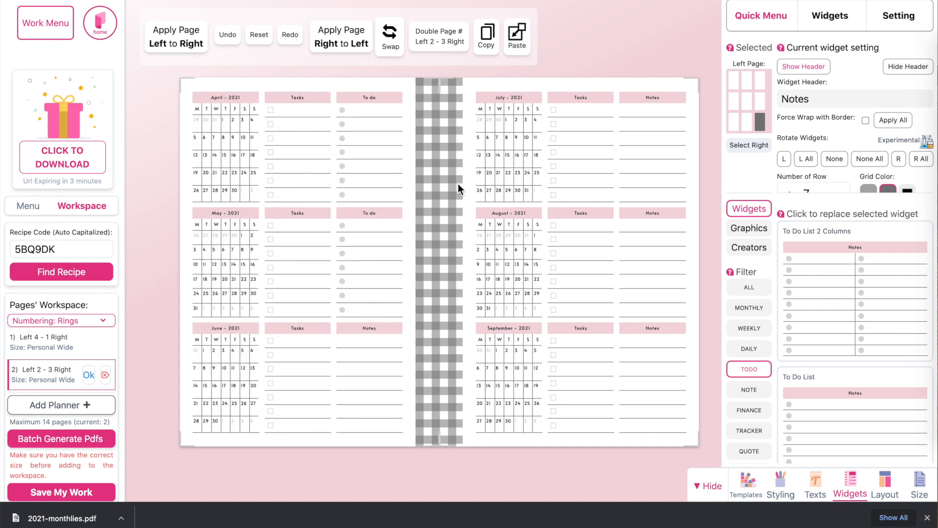
left_click(517, 34)
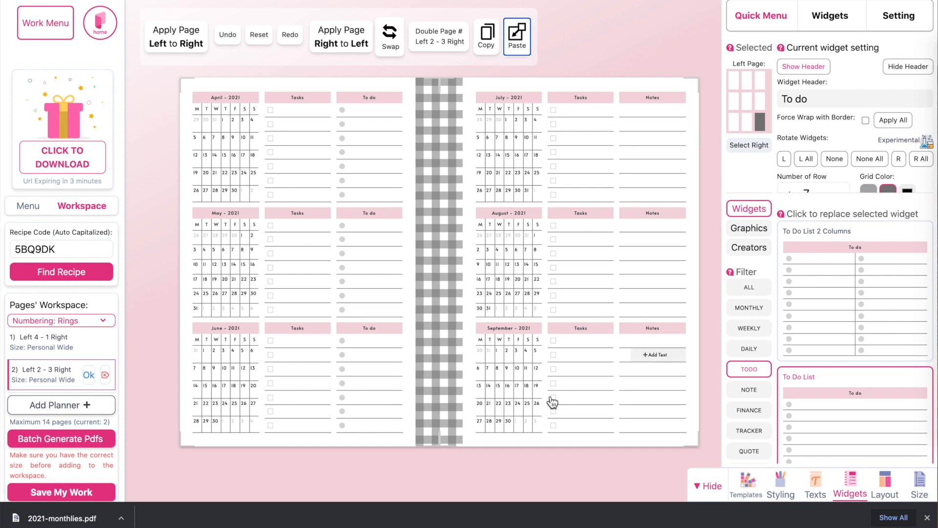
Step: Return to double page Left 4 - 1 Right, batch generate the styled workspace as a PDF, and open the file to check both pages
left_click(31, 350)
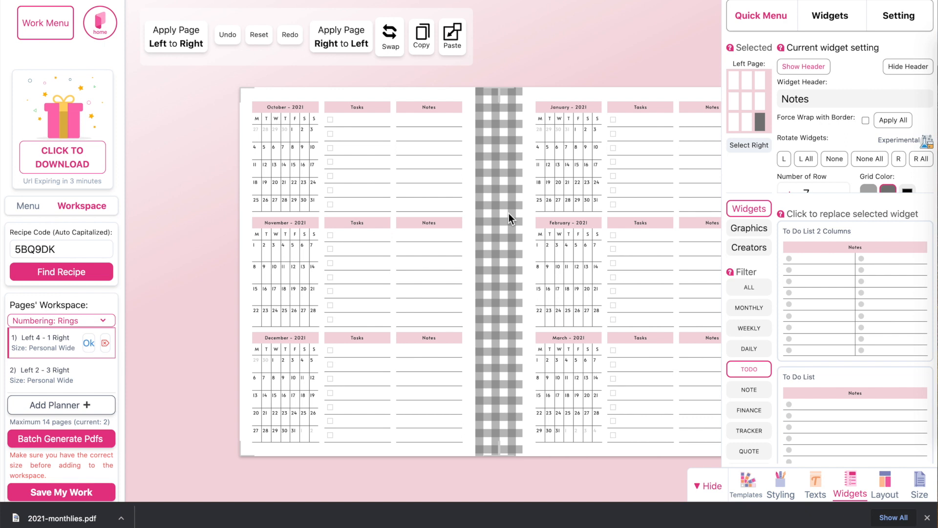
left_click(57, 448)
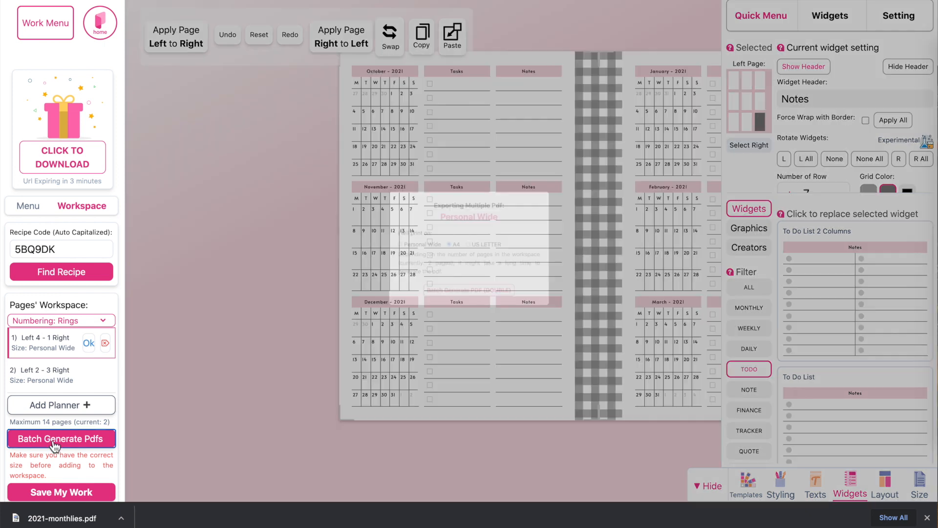
left_click(492, 315)
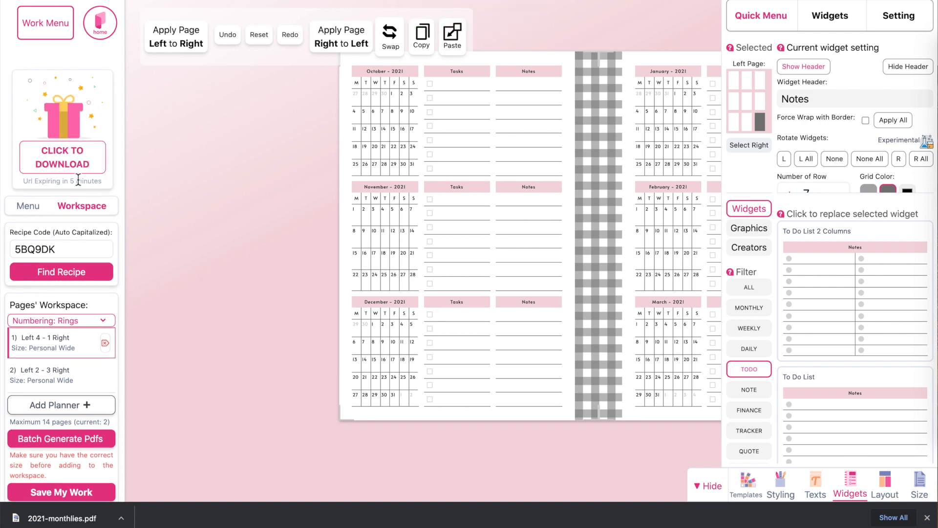
left_click(60, 161)
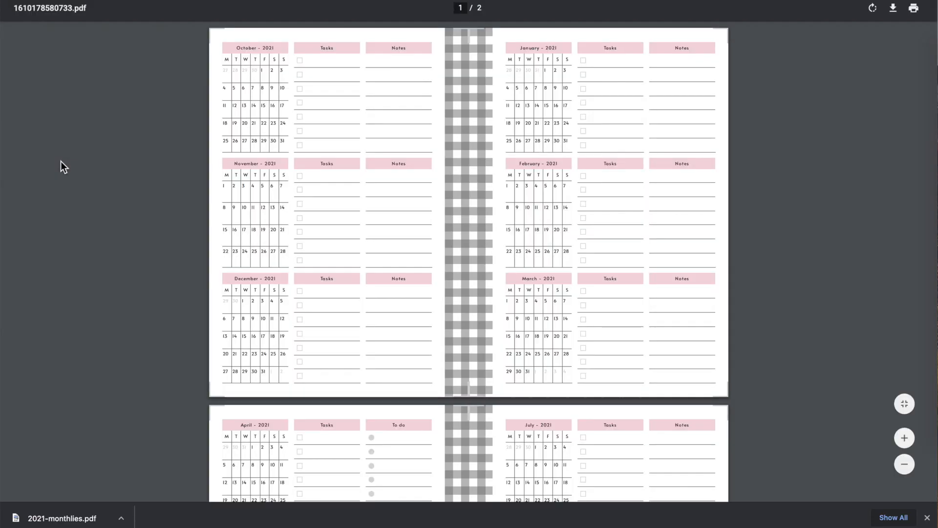
scroll(282, 331, "down", 5)
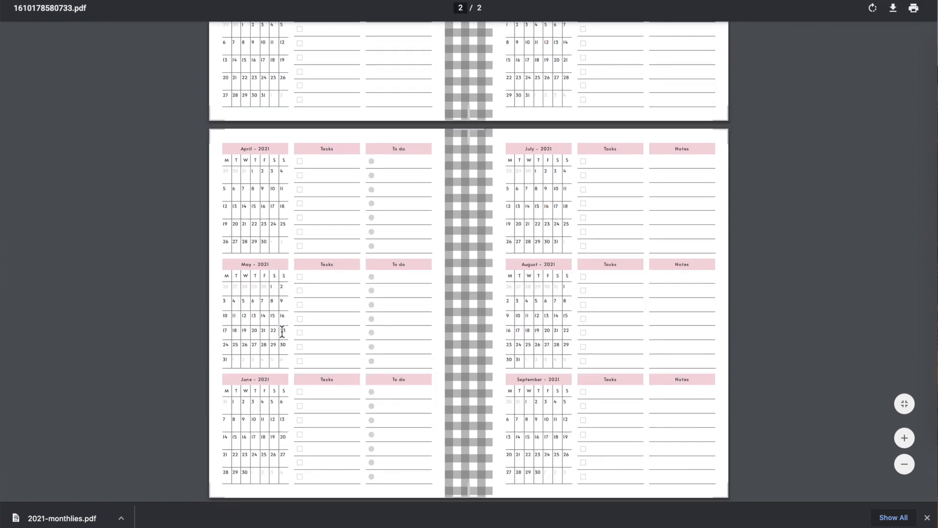
scroll(282, 331, "up", 5)
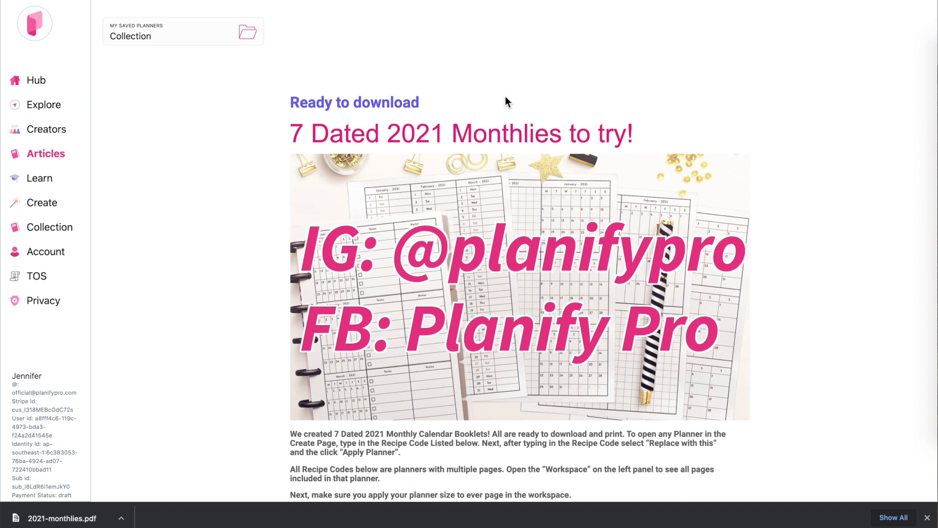
scroll(505, 96, "down", 5)
scroll(505, 95, "up", 4)
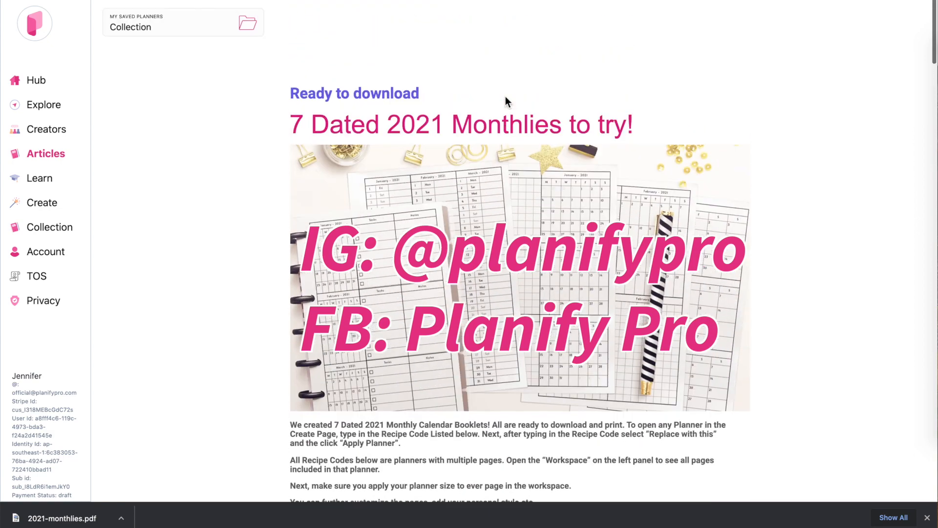